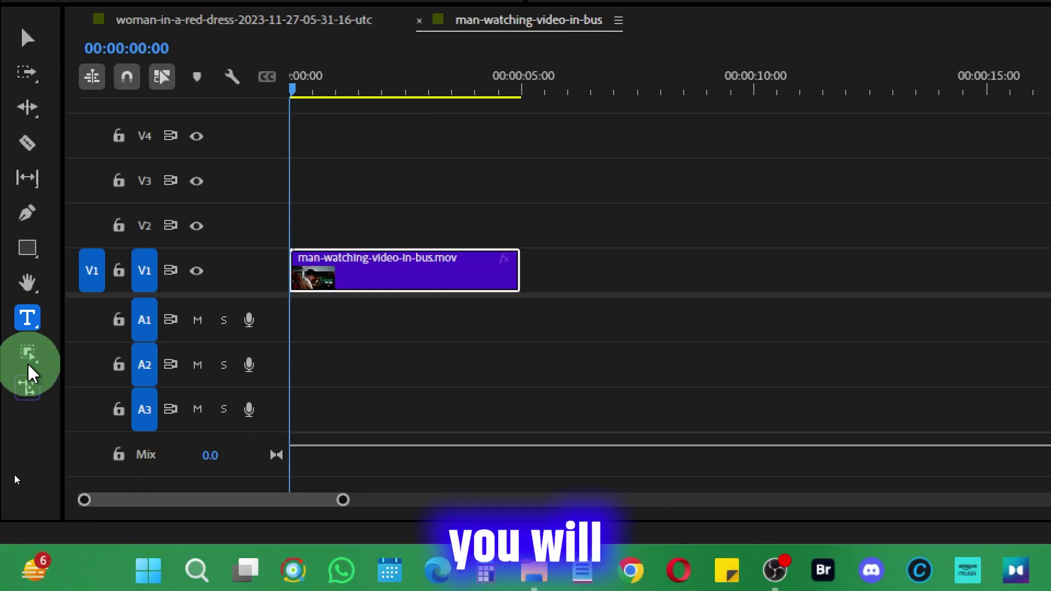
- Mask the man in the bus clip using the Object Mask Tool
{"action": "left_click", "coordinate": [29, 474]}
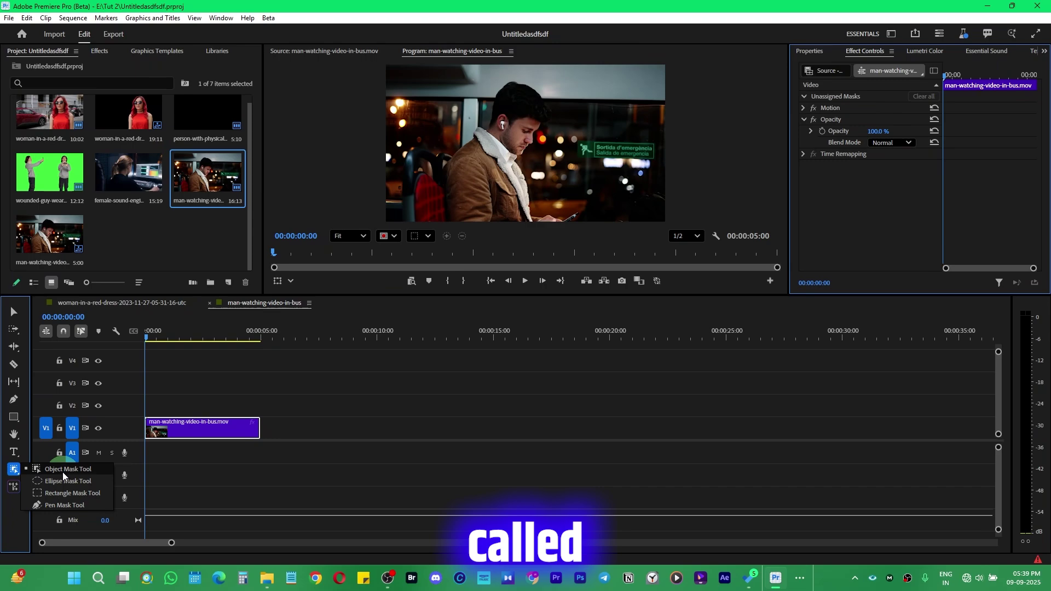
{"action": "left_click_drag", "start_coordinate": [308, 439], "coordinate": [307, 438]}
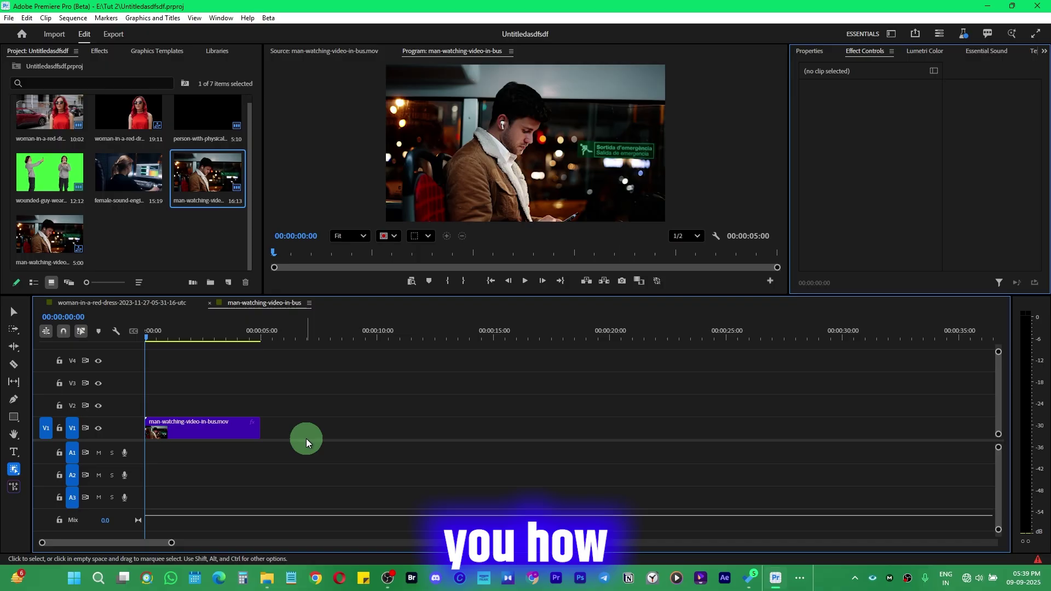
{"action": "left_click", "coordinate": [175, 435]}
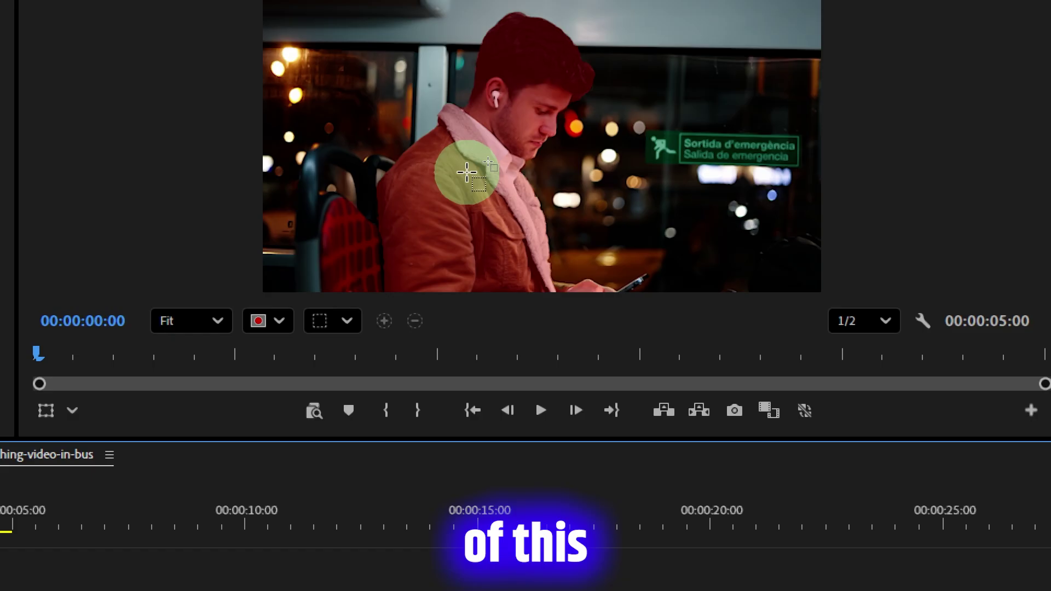
{"action": "left_click", "coordinate": [469, 178]}
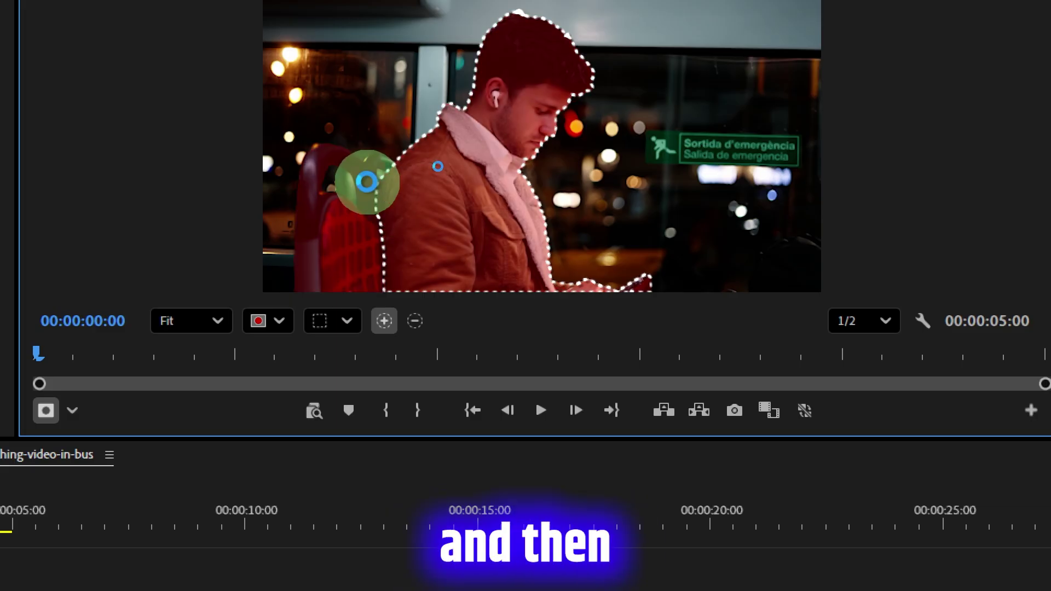
- Add the bus seat behind the man to the object mask, including the gaps along his shoulder and back
{"action": "left_click", "coordinate": [366, 182], "text": "shift"}
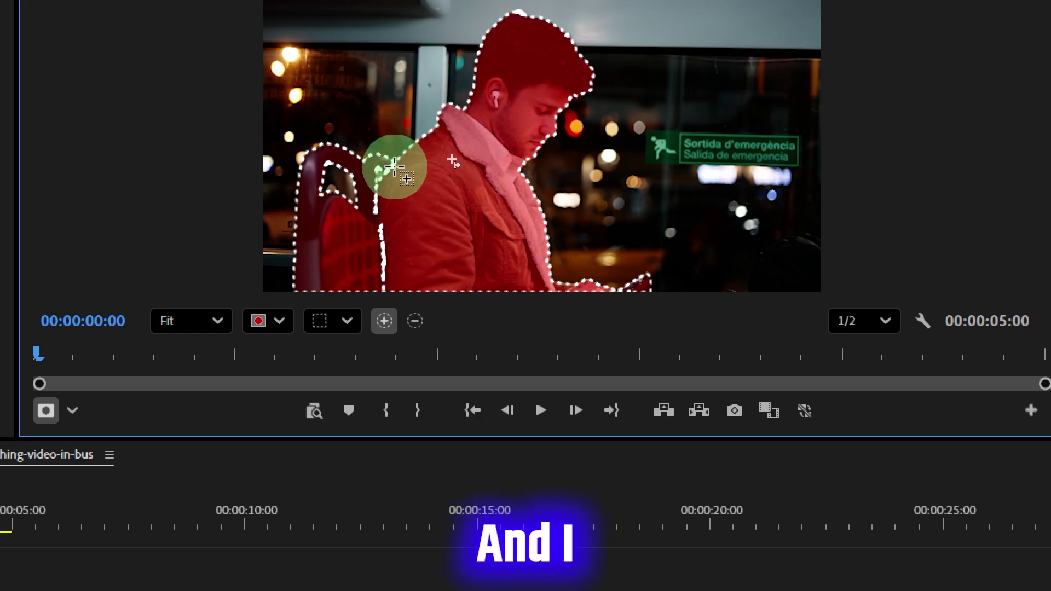
{"action": "left_click_drag", "start_coordinate": [407, 171], "coordinate": [362, 304]}
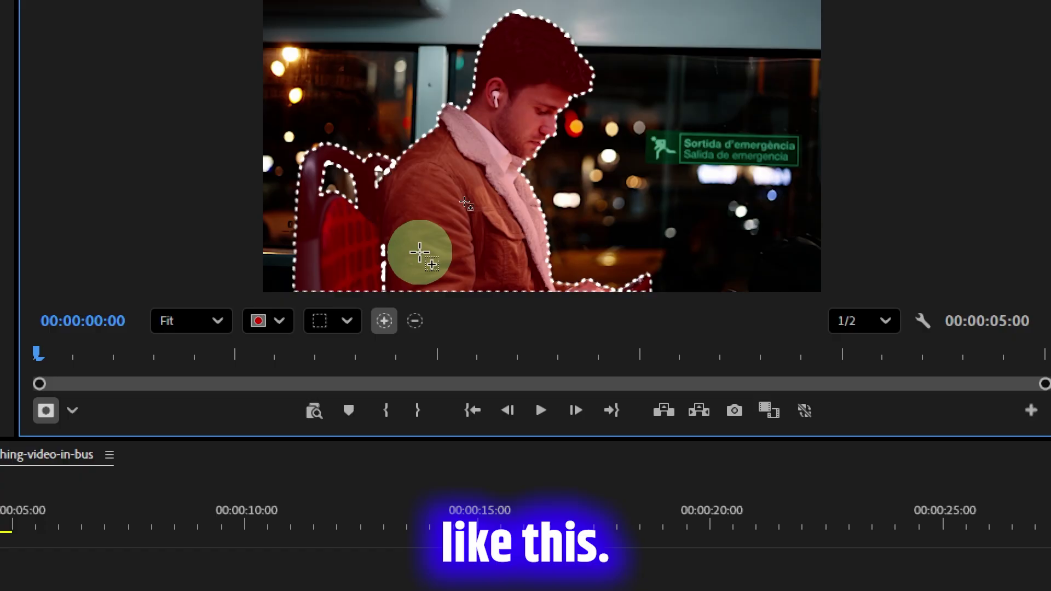
{"action": "left_click_drag", "start_coordinate": [408, 241], "coordinate": [356, 300]}
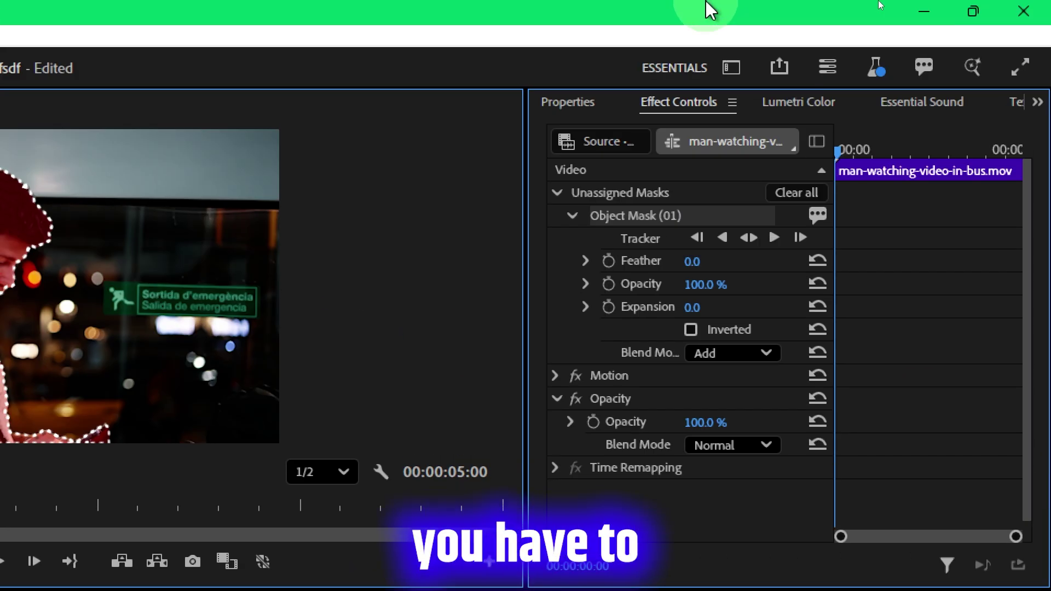
- Track Object Mask (01) through the whole clip and scrub the timeline to check the tracking
{"action": "left_click", "coordinate": [679, 123]}
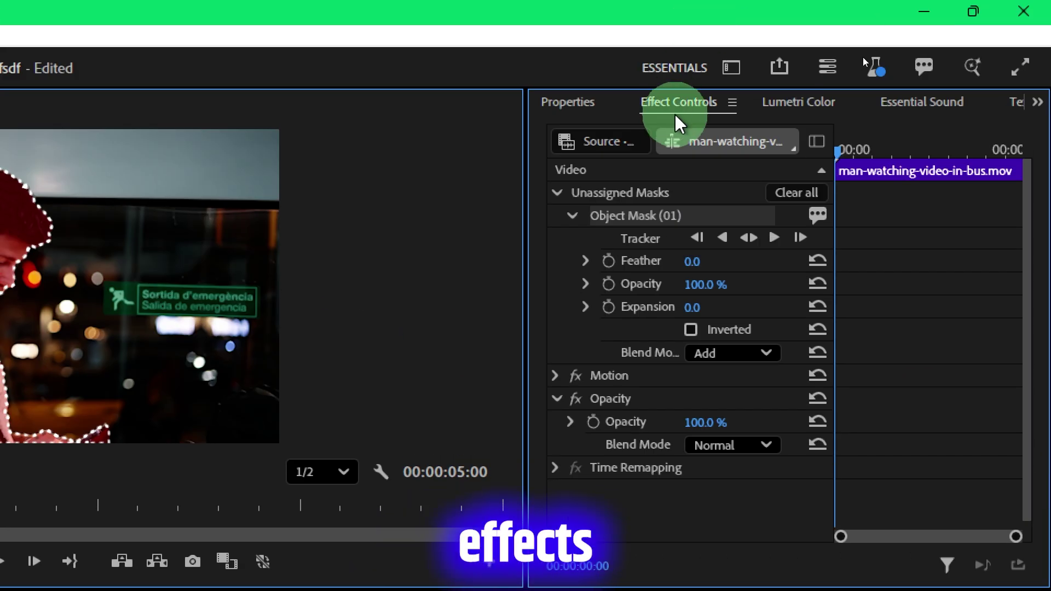
{"action": "left_click", "coordinate": [610, 219]}
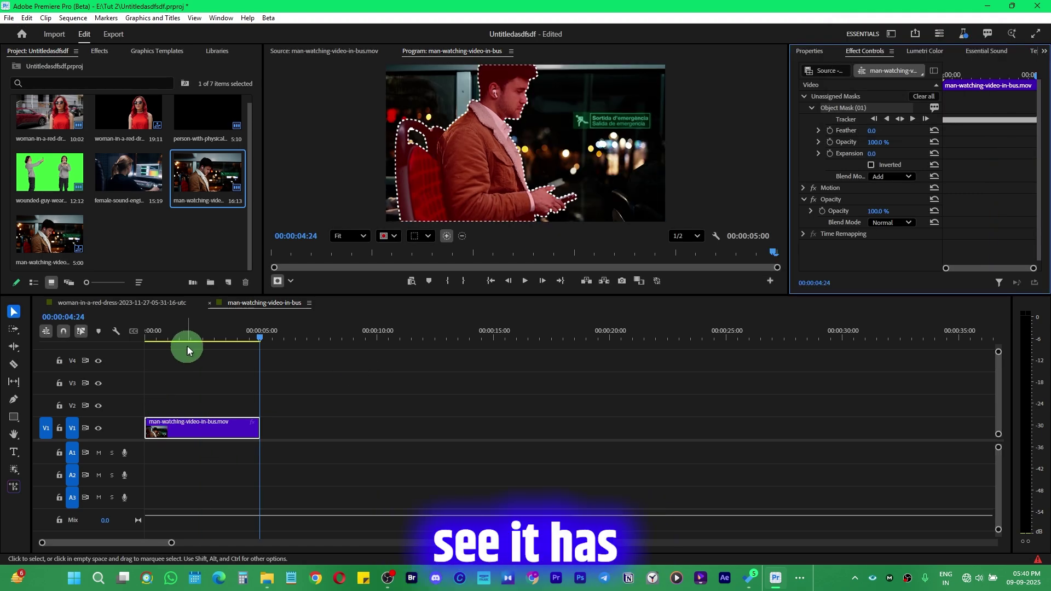
{"action": "mouse_move", "coordinate": [187, 344]}
{"action": "left_mouse_down"}
{"action": "mouse_move", "coordinate": [150, 342]}
{"action": "mouse_move", "coordinate": [208, 344]}
{"action": "left_mouse_up"}
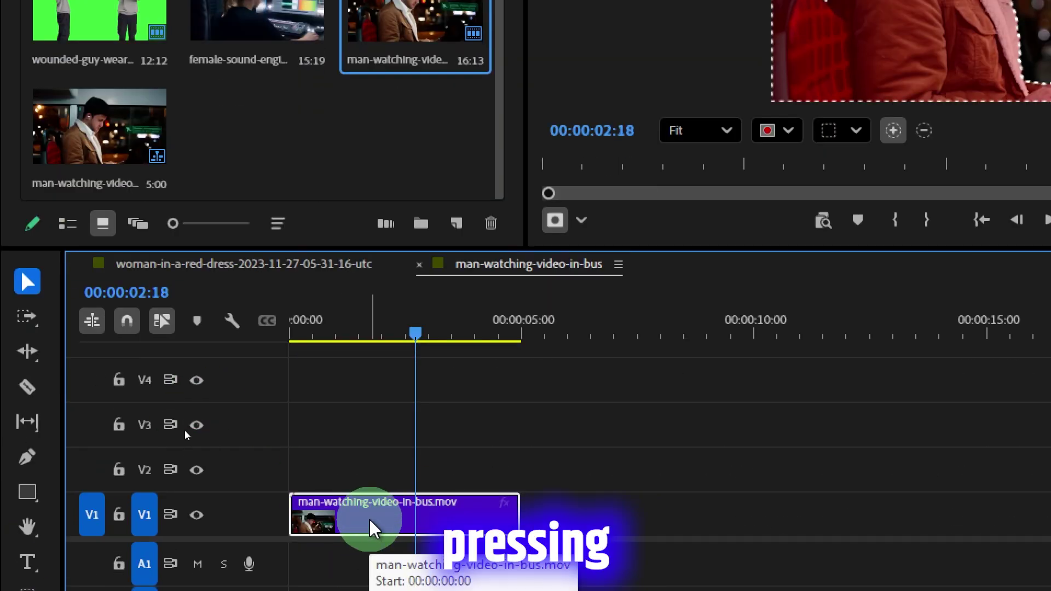
- Duplicate the bus clip onto track V2 and assign Object Mask (01) to the copy's Opacity effect
{"action": "left_click_drag", "start_coordinate": [371, 528], "coordinate": [371, 484]}
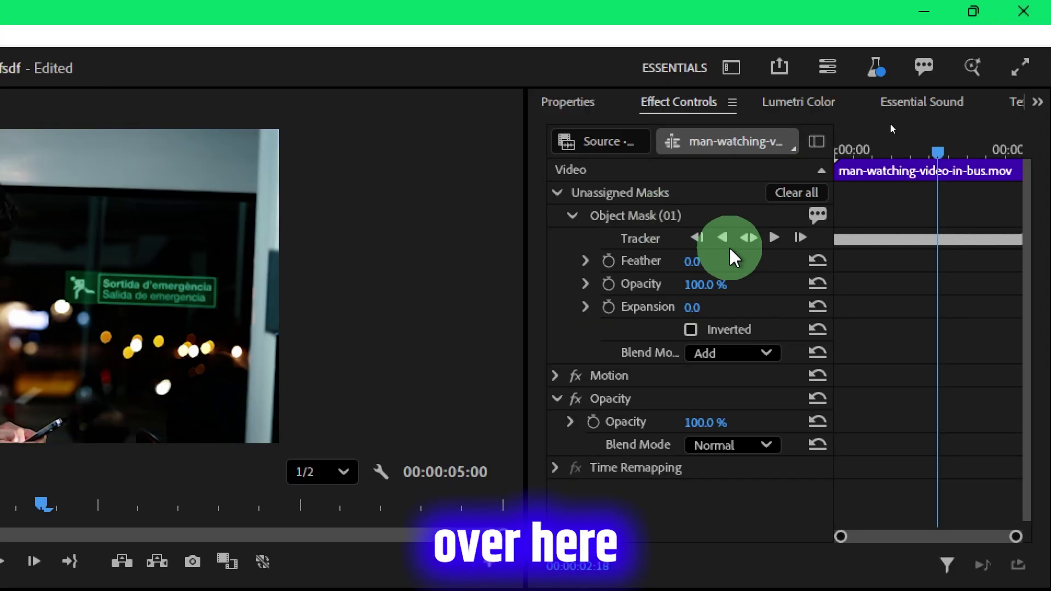
{"action": "left_click", "coordinate": [572, 218]}
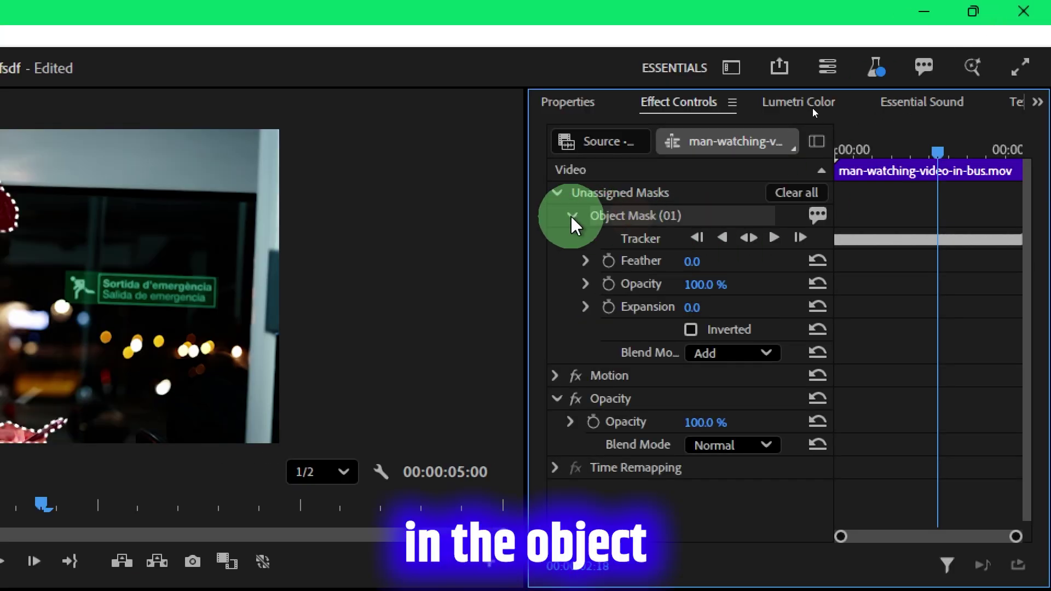
{"action": "left_click_drag", "start_coordinate": [614, 218], "coordinate": [624, 419]}
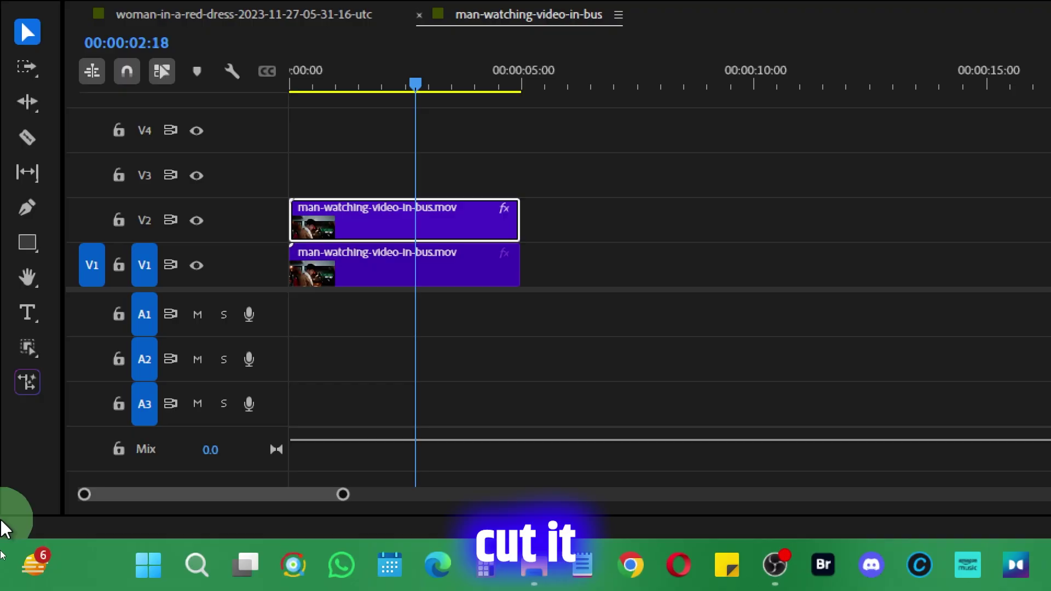
- Hide track V1 to inspect the cut-out subject alone, and make the track visible again
{"action": "left_click", "coordinate": [197, 265]}
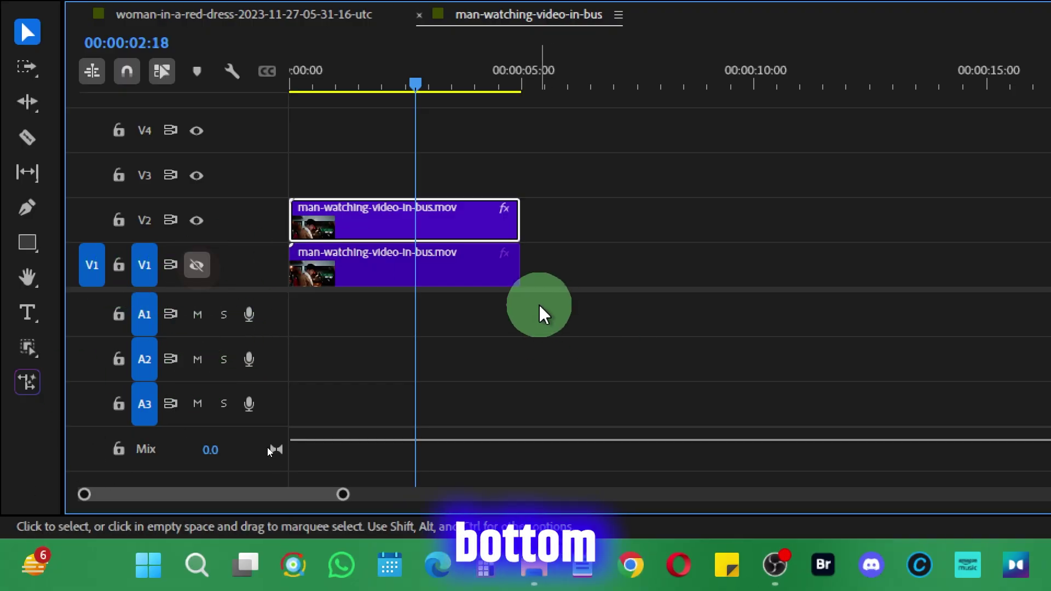
{"action": "mouse_move", "coordinate": [517, 82]}
{"action": "left_click", "coordinate": [427, 213]}
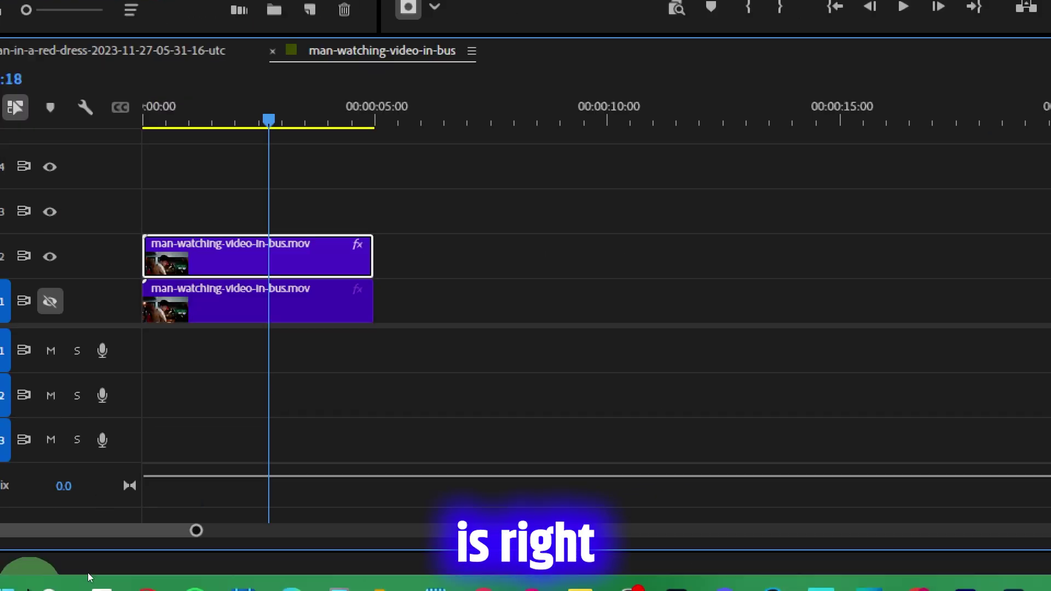
{"action": "left_click", "coordinate": [18, 322]}
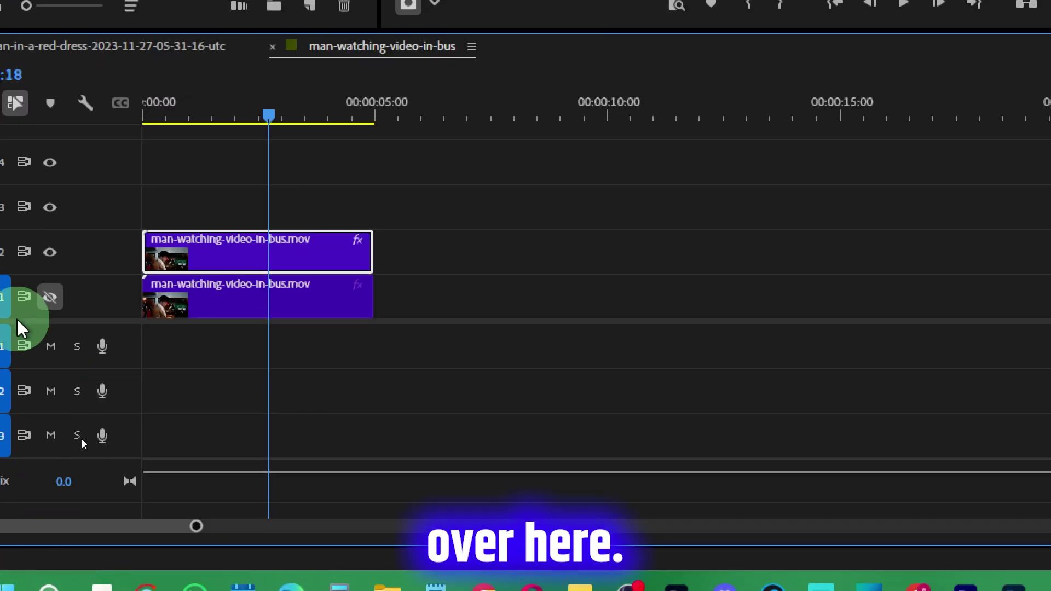
{"action": "left_click", "coordinate": [51, 298]}
- Move the masked clip up to track V3 and add the title "Travelling is Life" from the start of the sequence
{"action": "left_click_drag", "start_coordinate": [242, 265], "coordinate": [238, 227]}
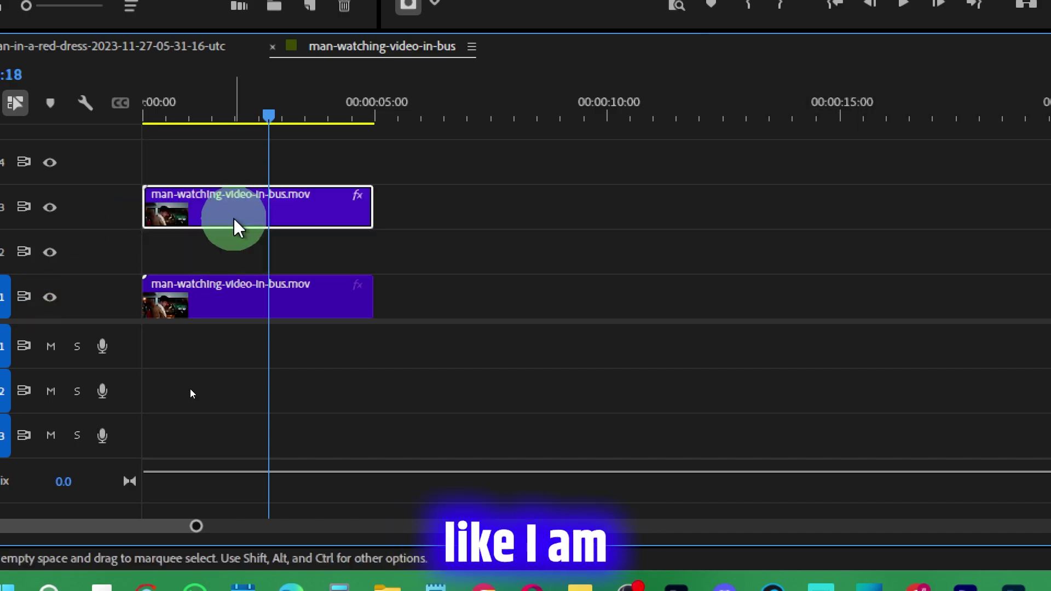
{"action": "left_click_drag", "start_coordinate": [202, 107], "coordinate": [125, 134]}
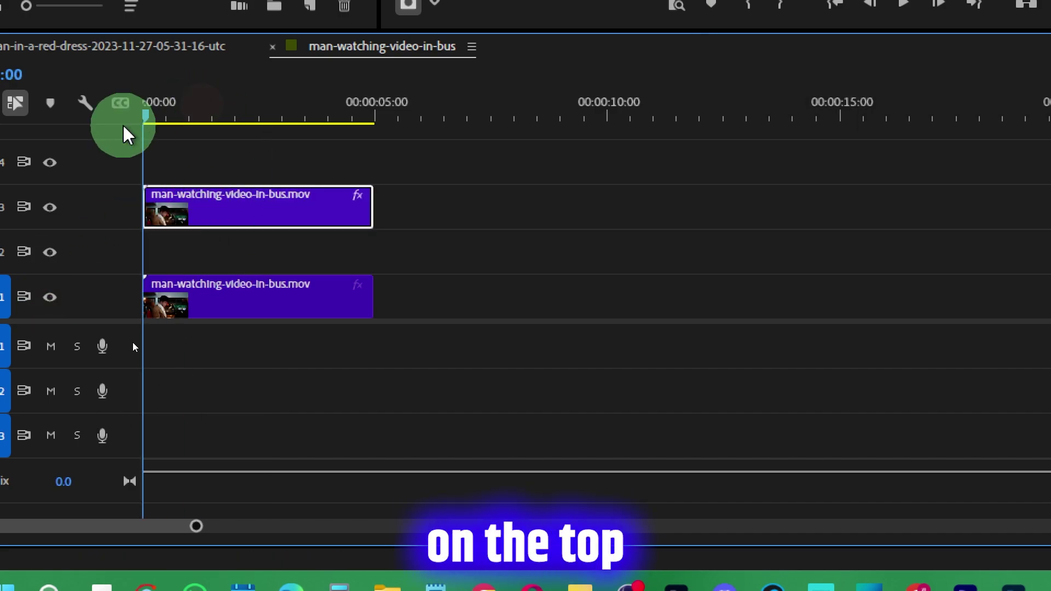
{"action": "left_click", "coordinate": [23, 346]}
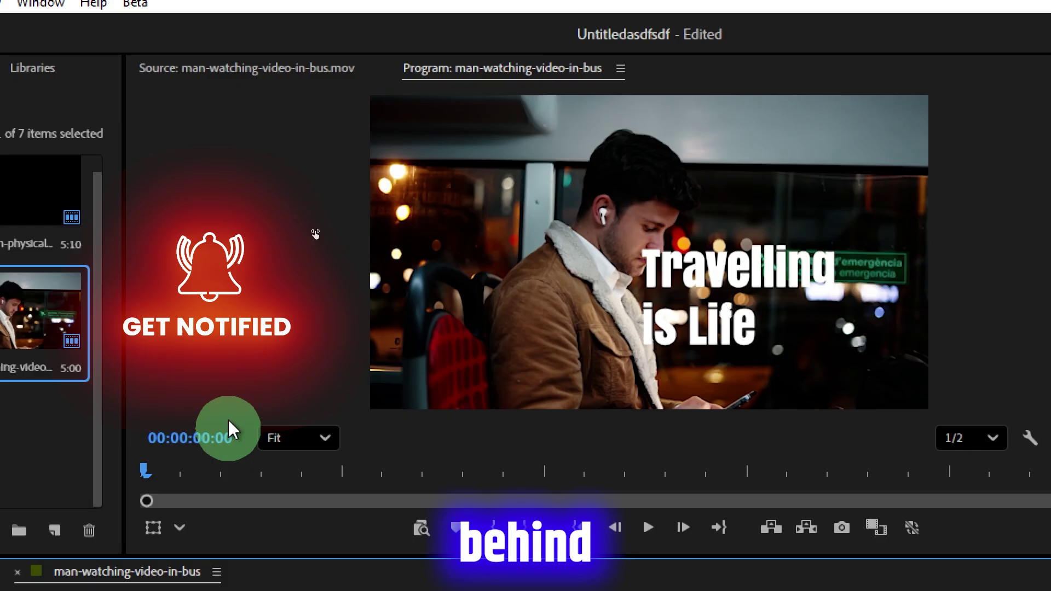
- Move the "Travelling is Life" title to track V2, between the masked clip and the original clip
{"action": "left_click", "coordinate": [351, 202]}
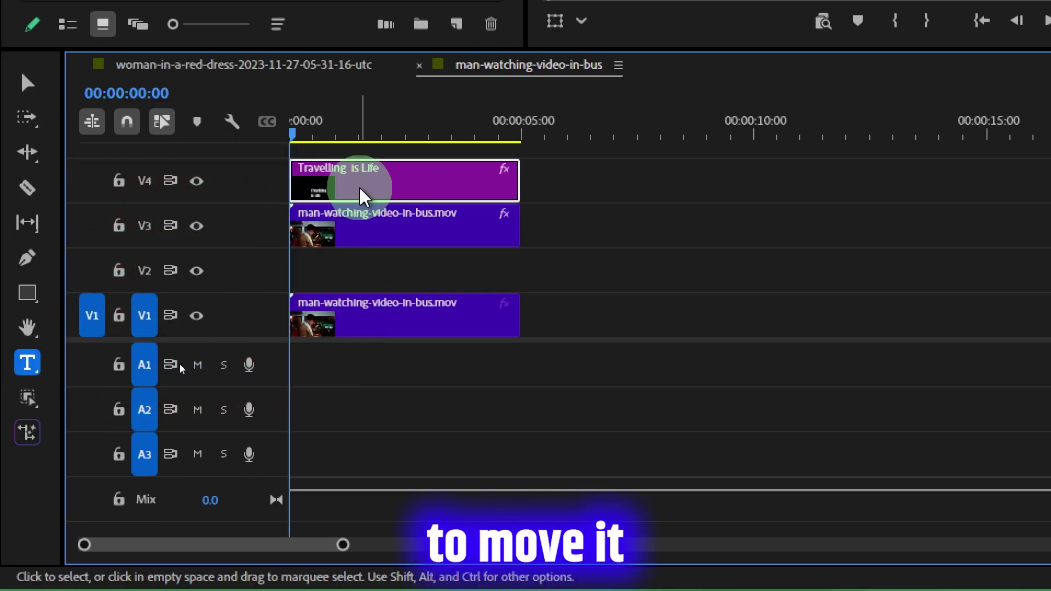
{"action": "left_click_drag", "start_coordinate": [361, 195], "coordinate": [370, 274]}
{"action": "left_click", "coordinate": [380, 249]}
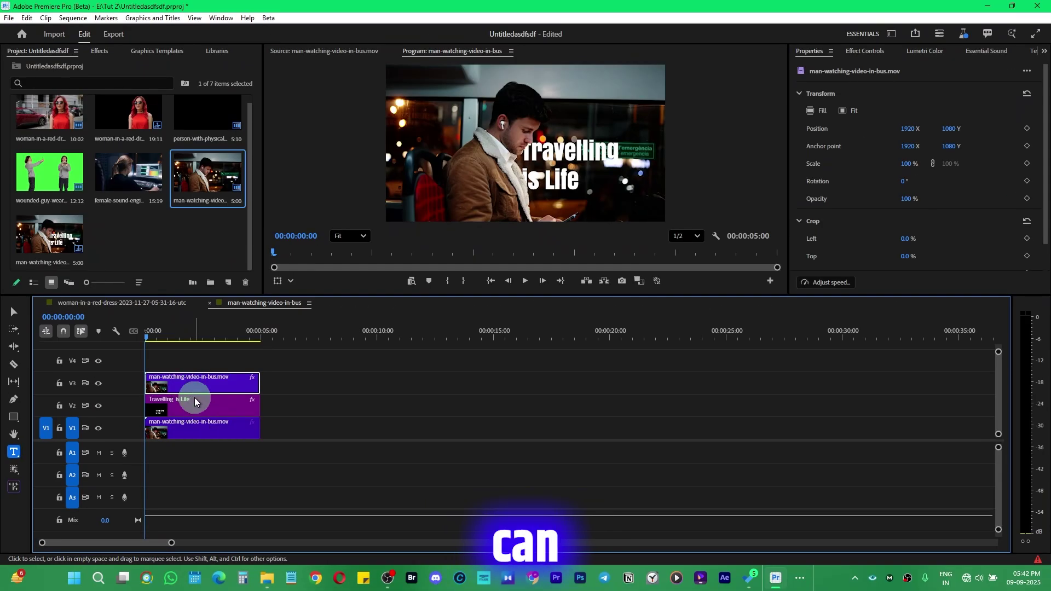
- Reposition the title higher in the frame behind the man's head and set its font size to 375
{"action": "key", "text": "v"}
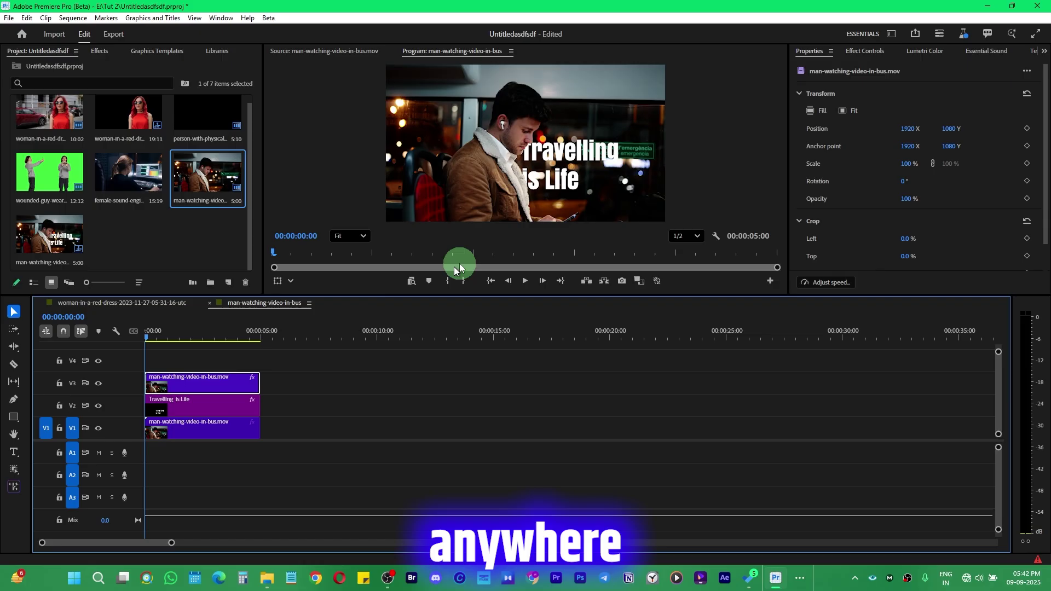
{"action": "left_click", "coordinate": [539, 147]}
{"action": "left_click", "coordinate": [540, 138]}
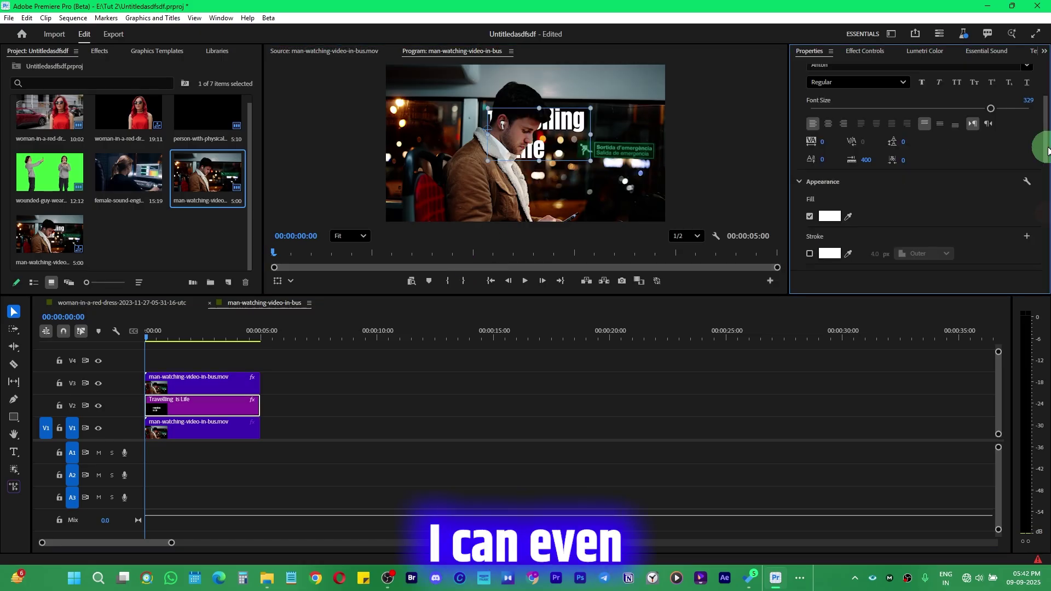
{"action": "left_click", "coordinate": [1015, 152]}
{"action": "left_click_drag", "start_coordinate": [989, 169], "coordinate": [1016, 170]}
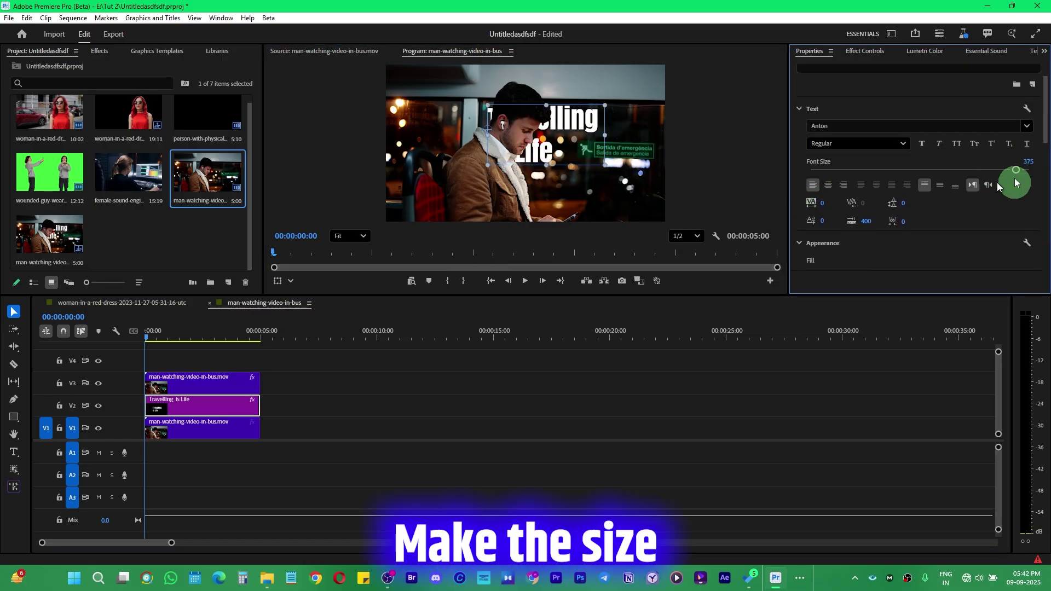
- Scale the title to 174% at horizontal position 1171 and play the sequence to check the effect
{"action": "left_click", "coordinate": [518, 99]}
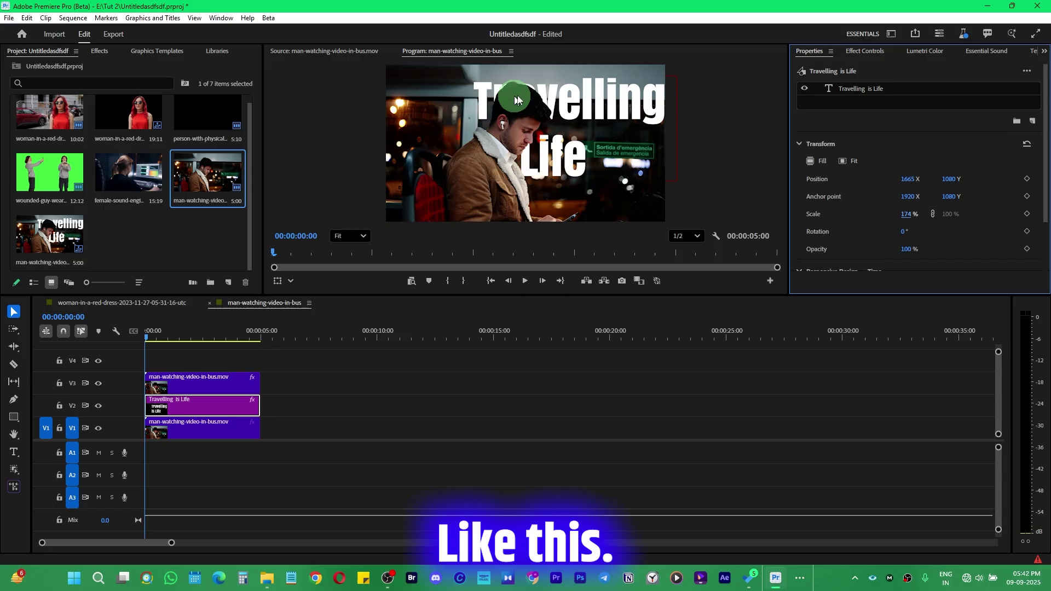
{"action": "left_click_drag", "start_coordinate": [899, 182], "coordinate": [116, 433]}
{"action": "key", "text": "space"}
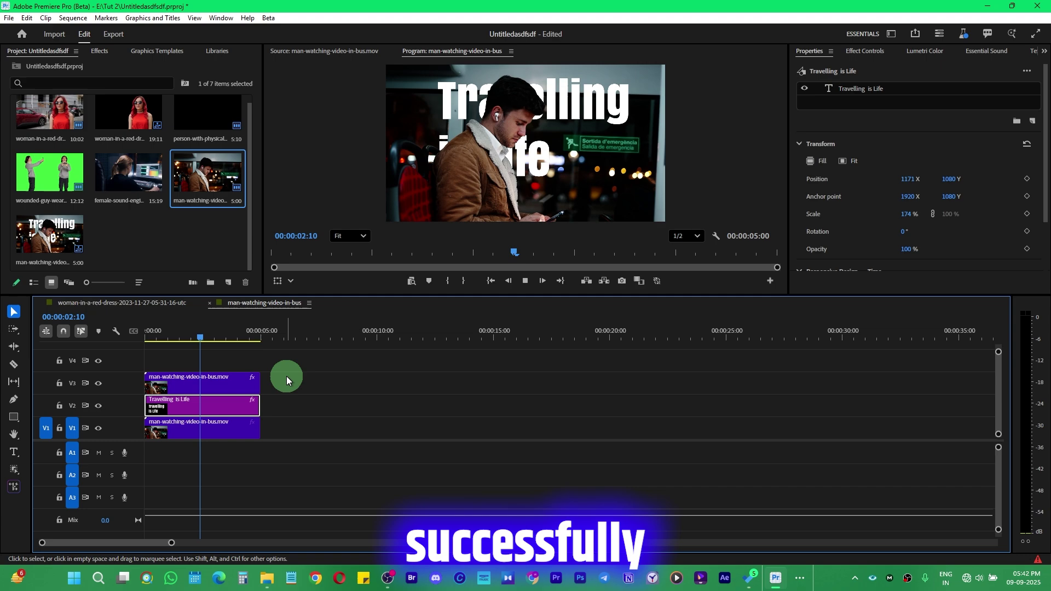
{"action": "key", "text": "space"}
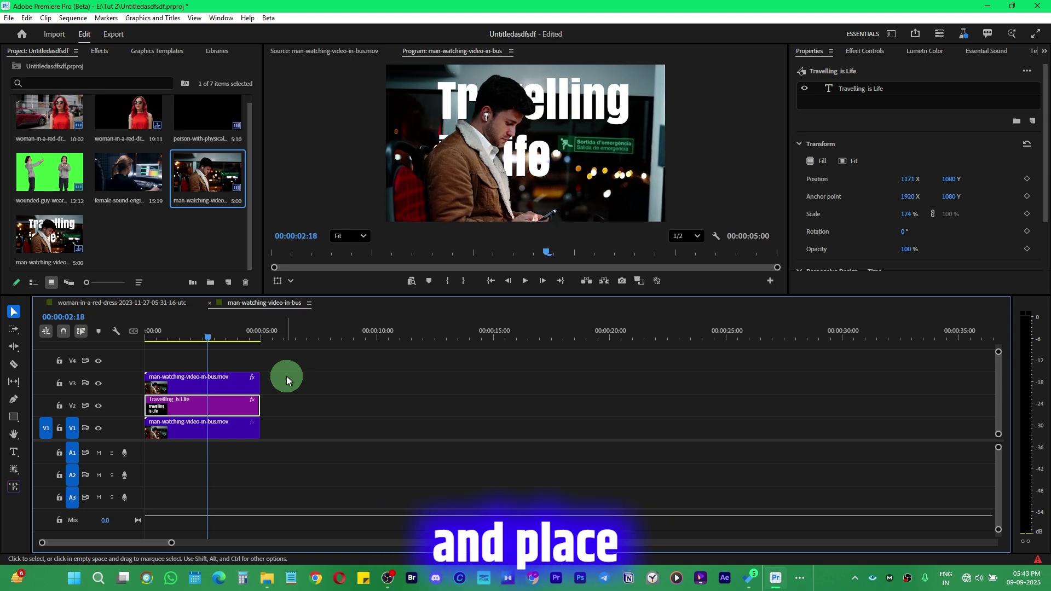